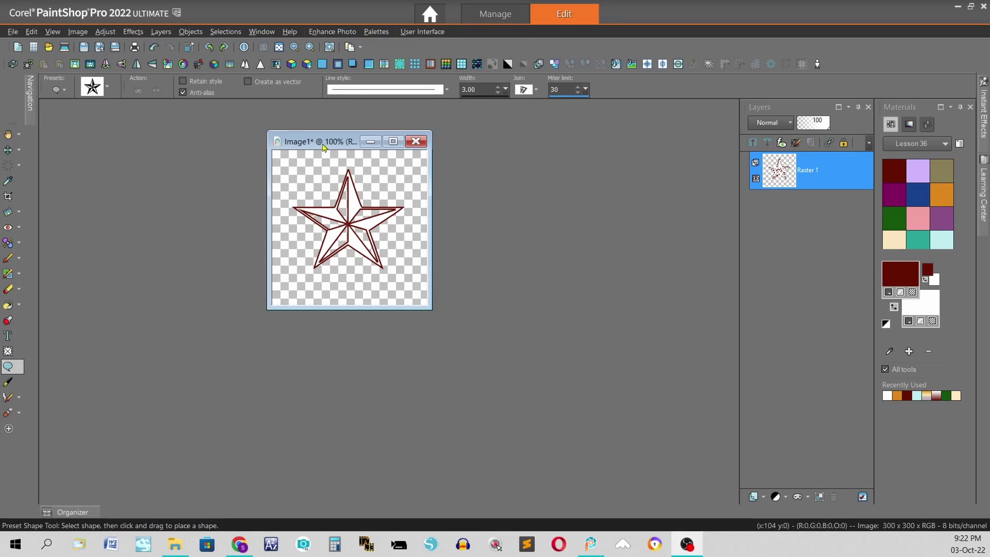
Step: Open Inner Bevel on the star and set the bevel width to 20
click(369, 64)
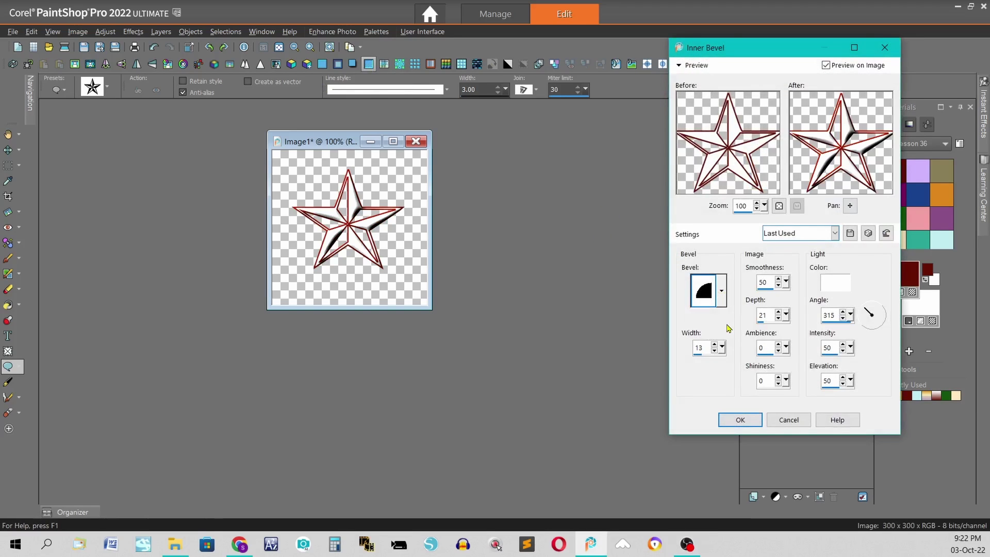
double_click(704, 347)
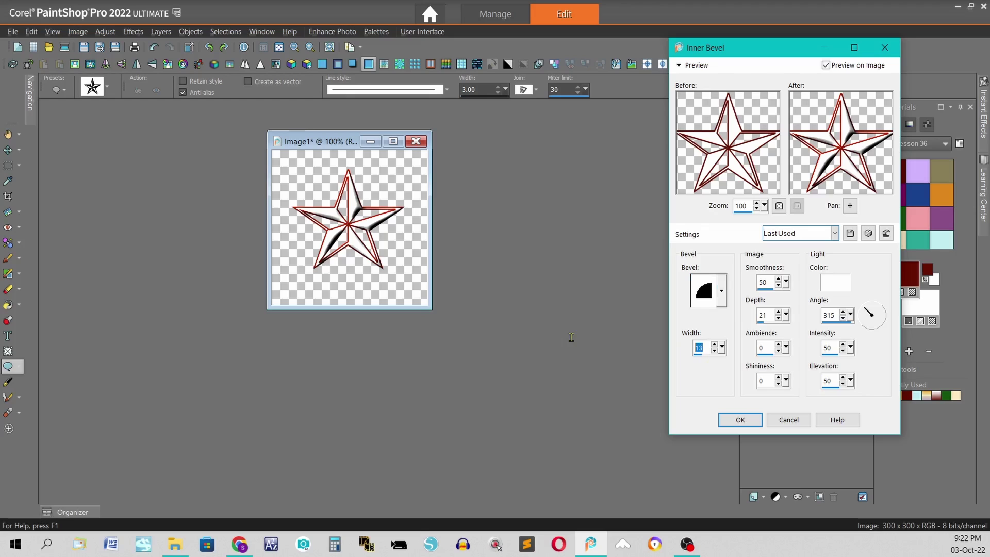
text(15)
click(715, 345)
click(716, 344)
key(Tab)
text(52)
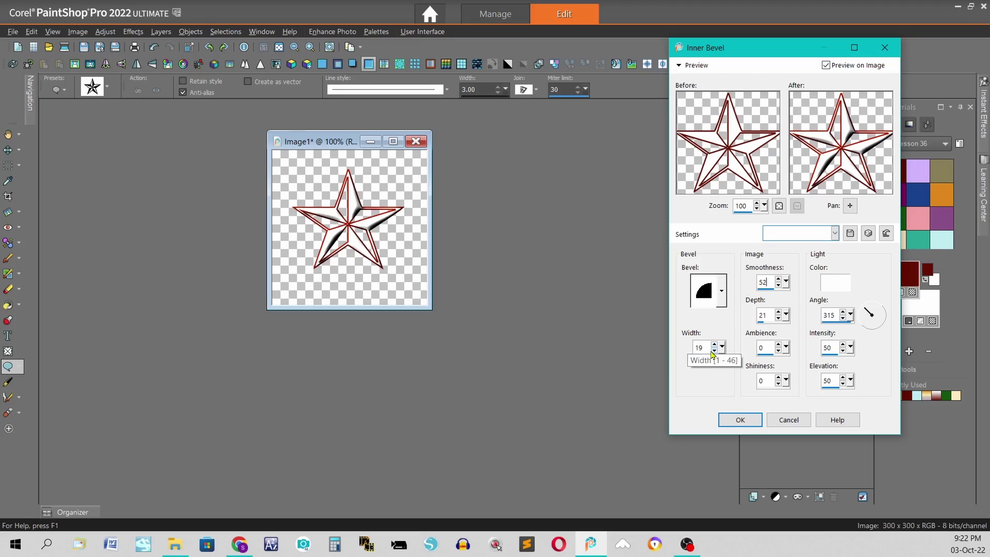
click(715, 345)
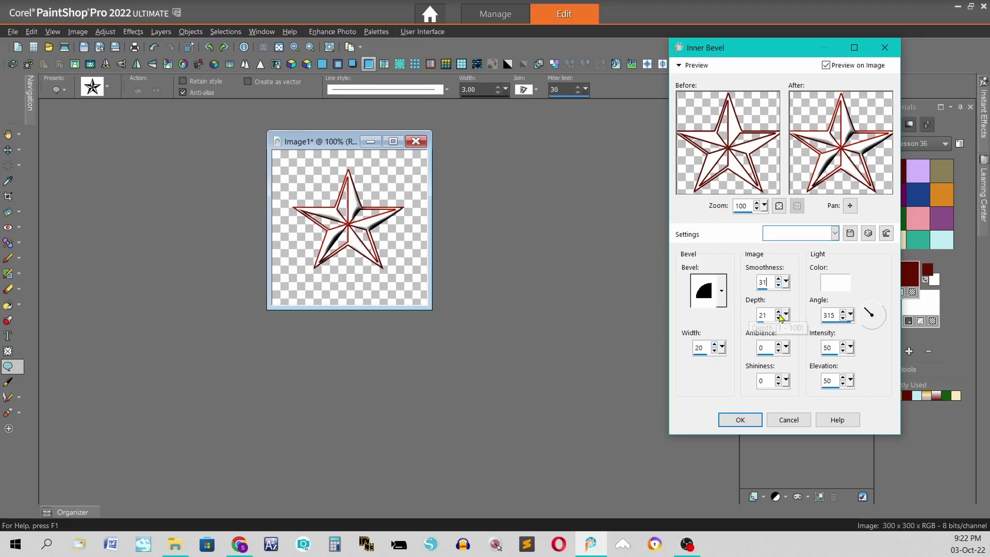
Step: Set the bevel depth, smoothness, ambience and shininess each to 20
click(781, 317)
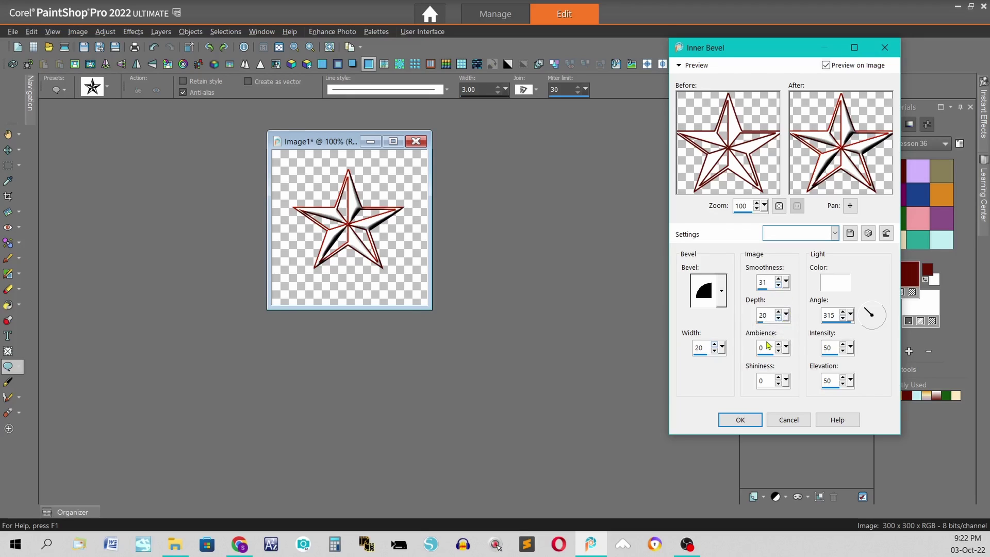
drag(771, 284, 654, 294)
text(20)
drag(765, 348, 711, 347)
text(20)
drag(768, 381, 692, 380)
text(2)
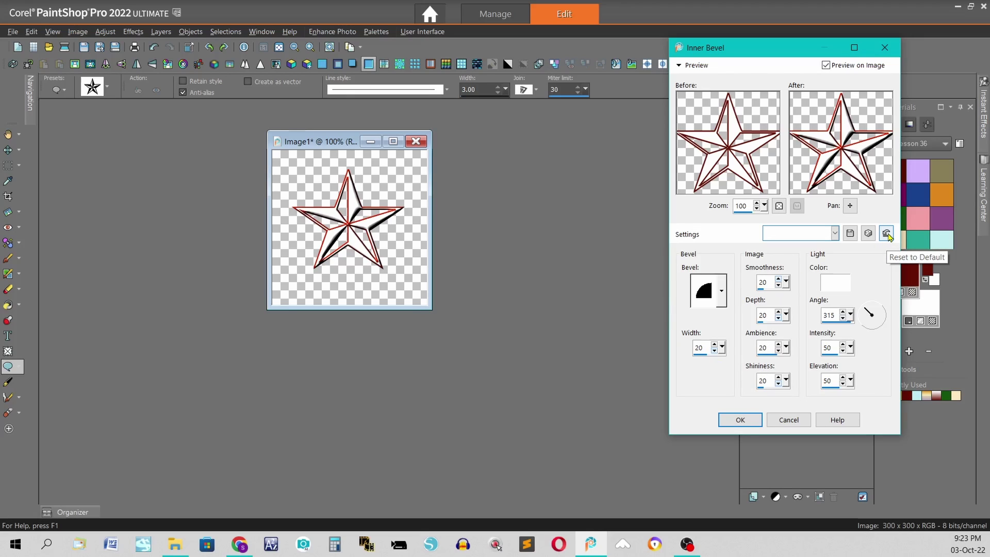
Step: Reset Inner Bevel to defaults, keep the first bevel shape, and set width to 20
click(888, 233)
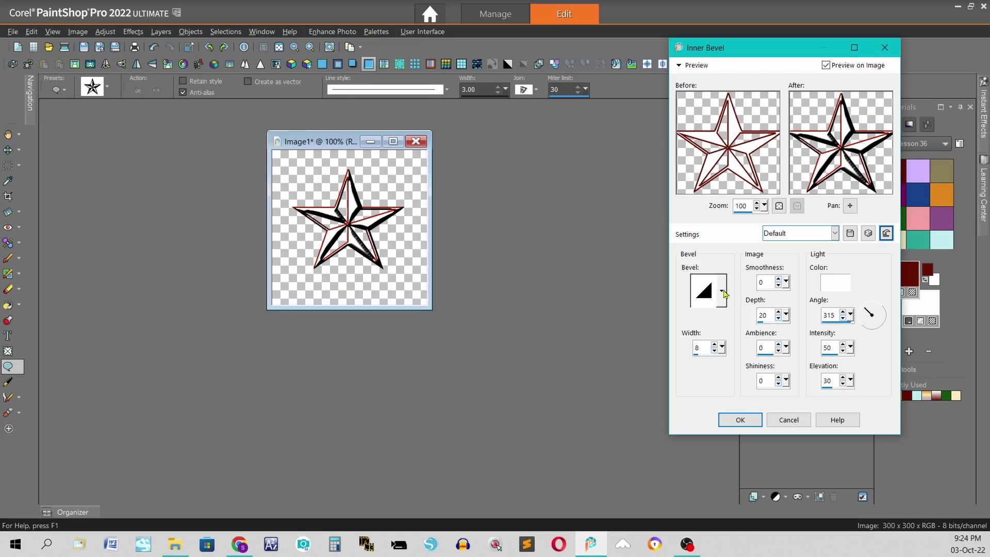
click(723, 291)
click(723, 292)
key(Tab)
text(20)
Step: Enter 20 for the depth, light angle and light intensity values
key(Tab)
text(2020)
key(Tab)
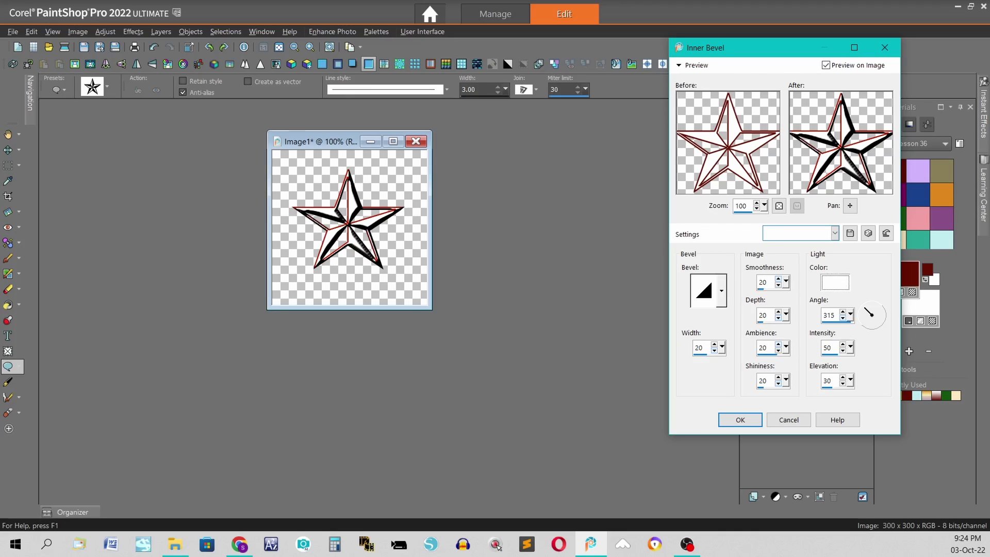
key(Tab)
text(20)
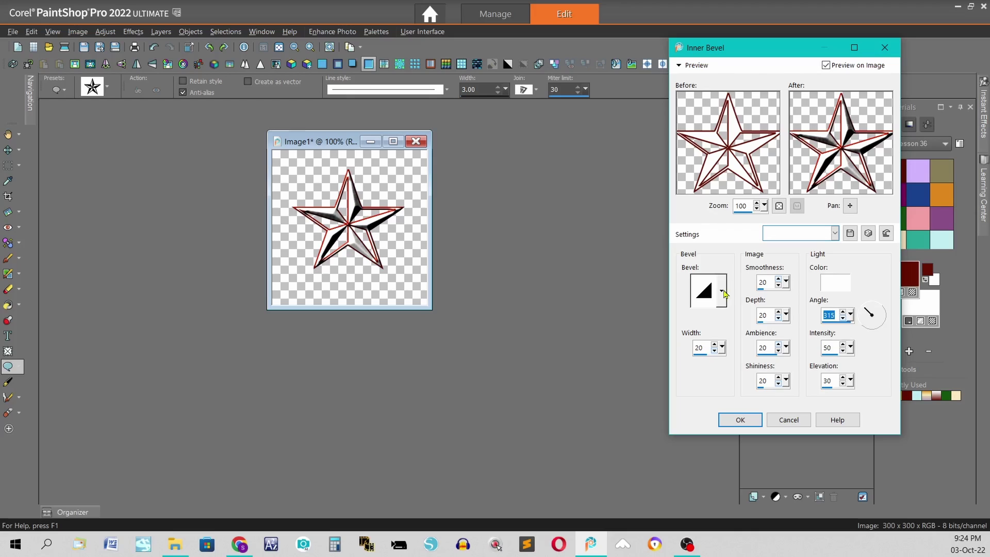
key(Tab)
text(20)
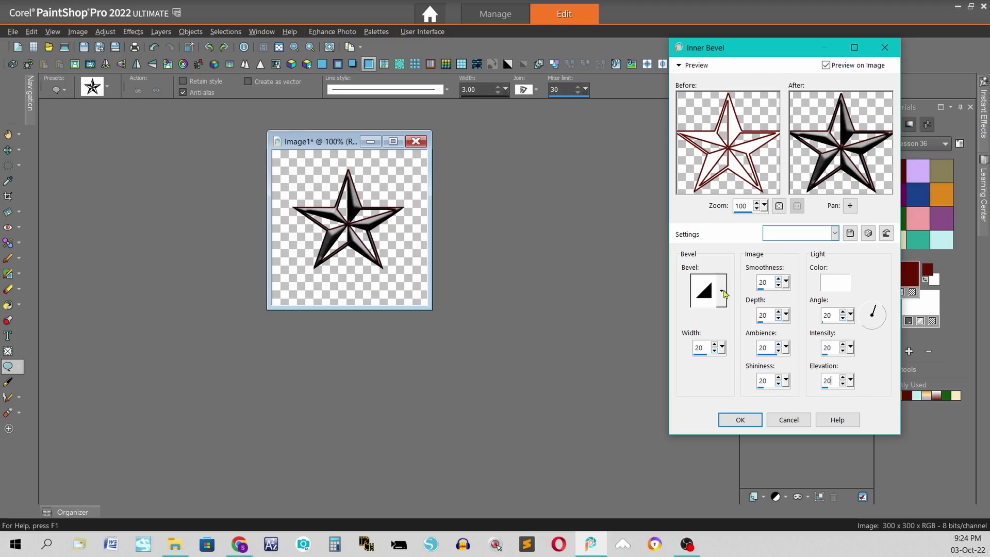
Step: Apply the bevel, then add a drop shadow with vertical 20, horizontal 20 and blur 20
key(Return)
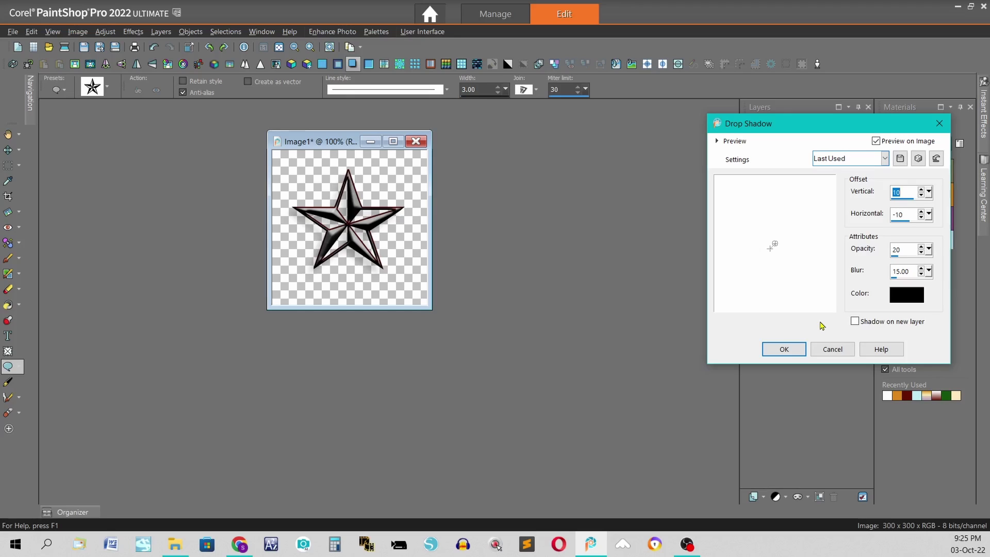
text(20)
key(Tab)
text(20)
key(Tab)
key(Tab)
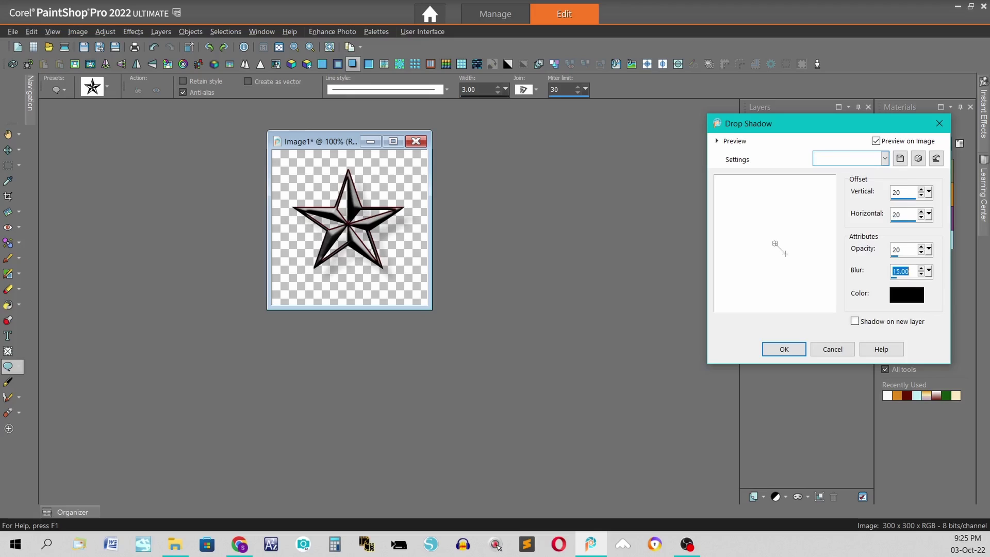
text(20)
key(Tab)
key(Tab)
key(Return)
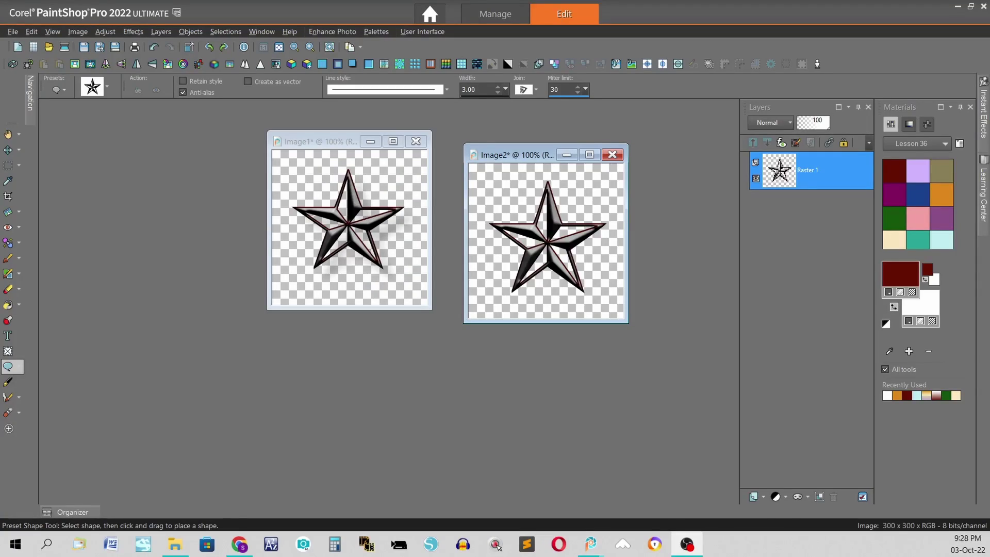
Step: Repeat the last drop shadow on the Image2 star with Ctrl+Y
key(ctrl+y)
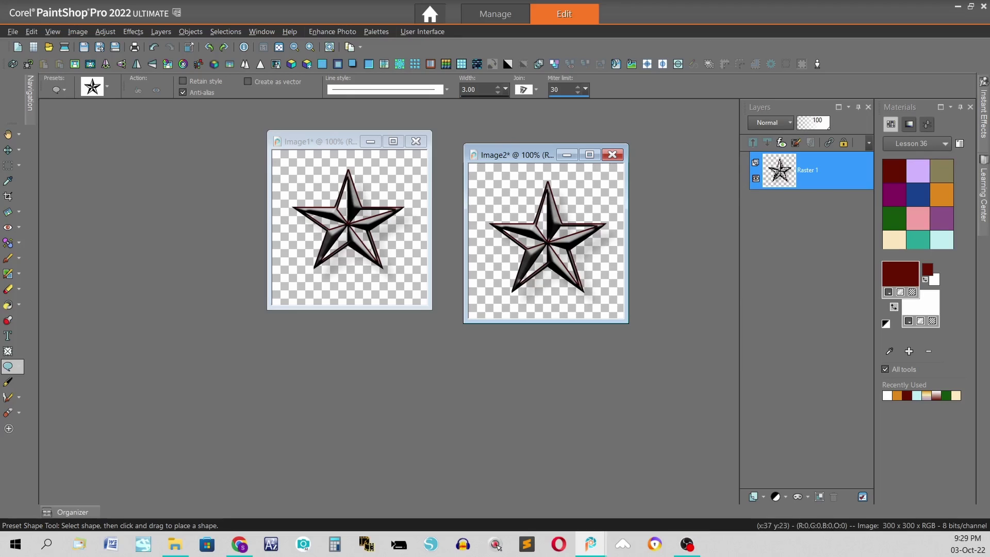